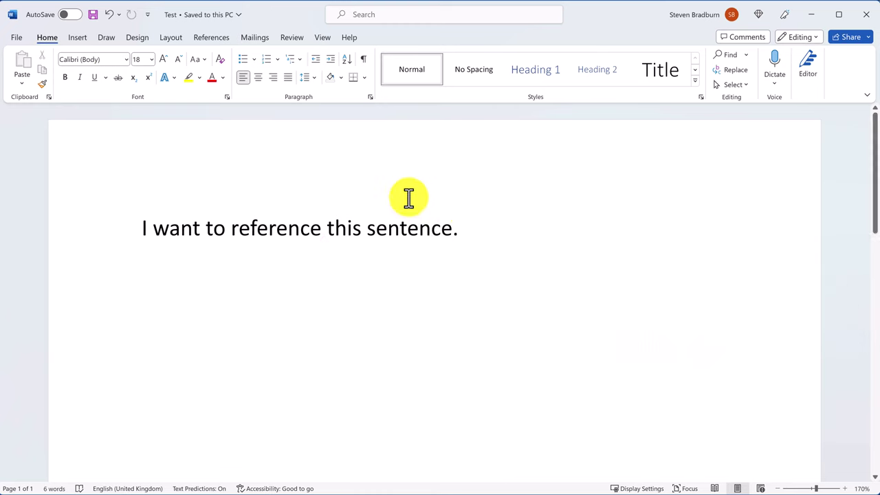
Bring up the References tab's Insert Citation choices for the uncited sentence
left_click(225, 39)
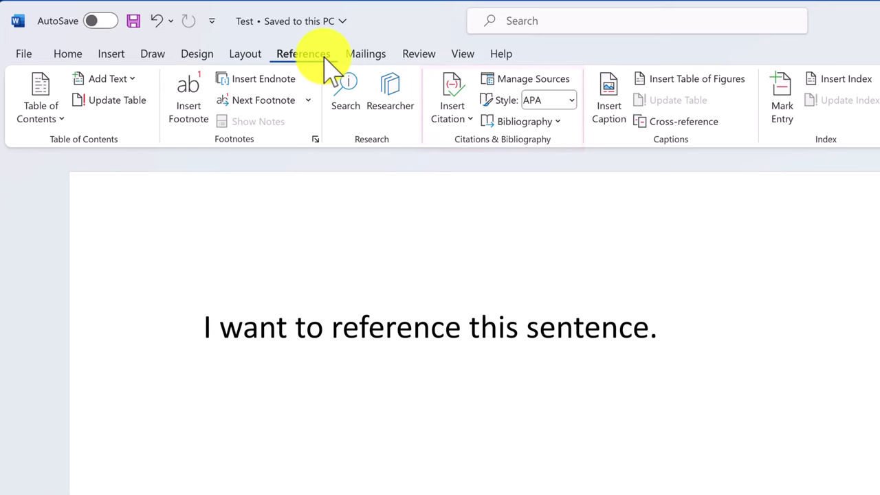
left_click(454, 100)
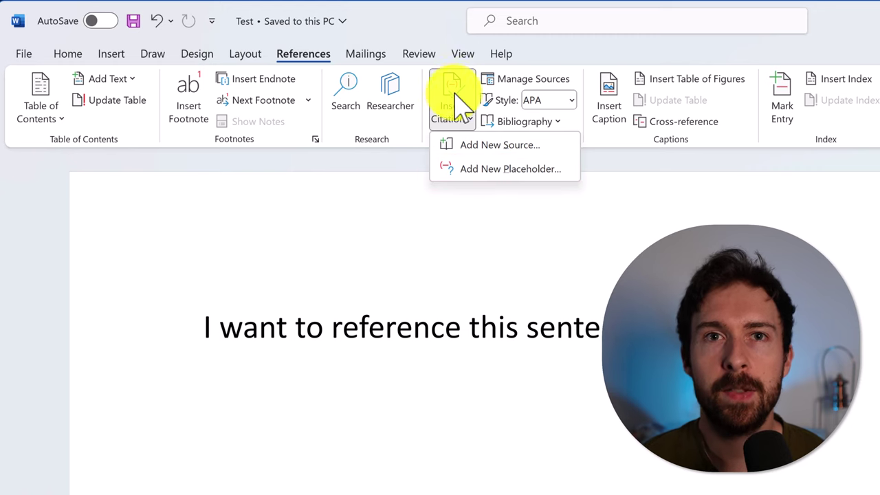
Create a new Journal Article source for the 2019 three-author Clinical Nutrition article, showing all bibliography fields, and cite it
left_click(469, 140)
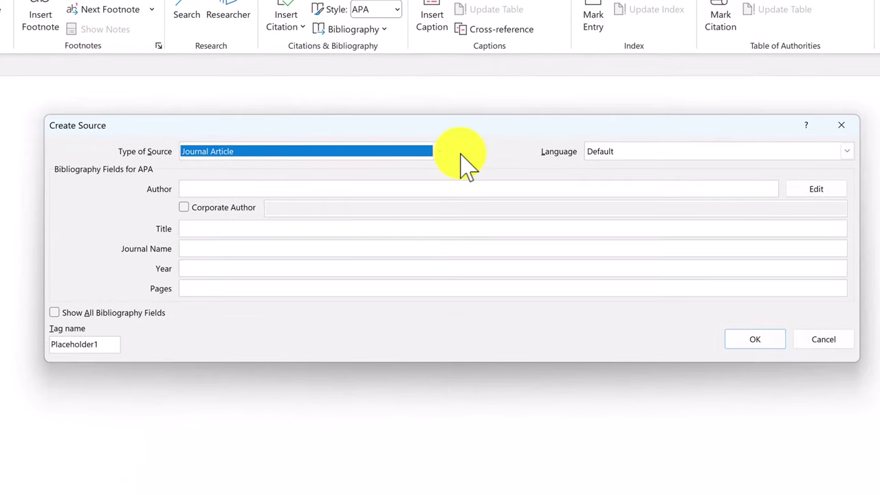
left_click(441, 153)
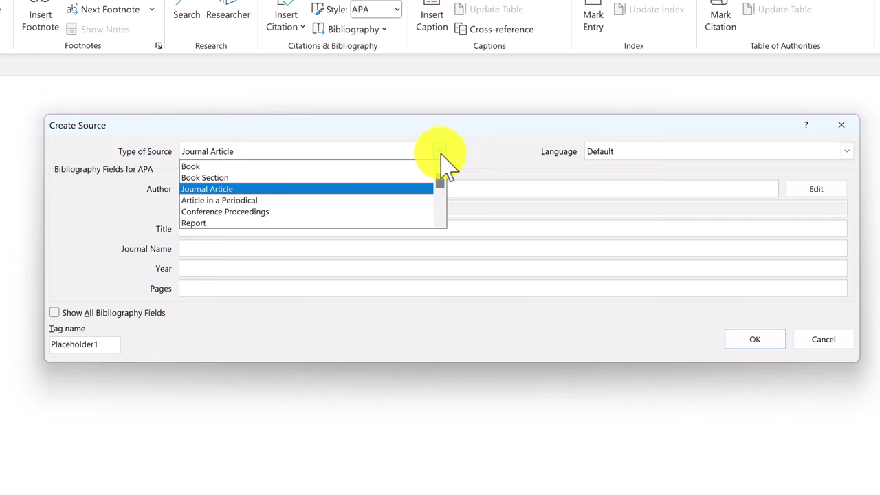
left_click(424, 190)
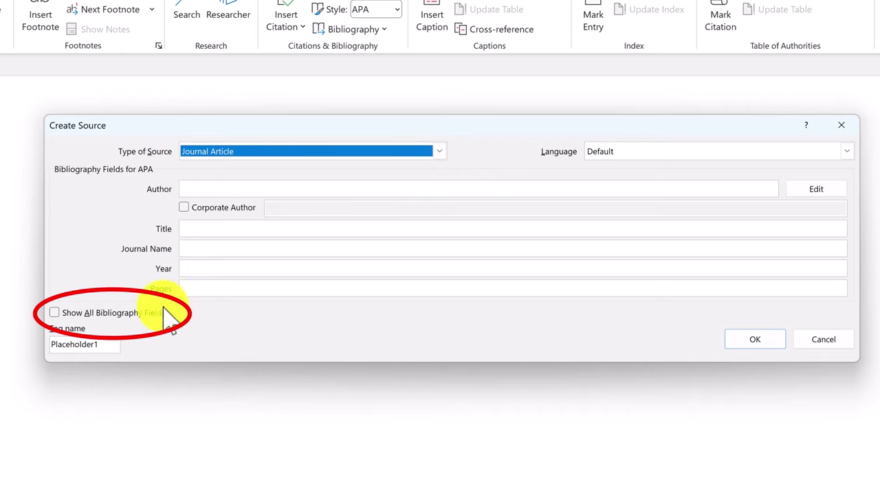
left_click(136, 315)
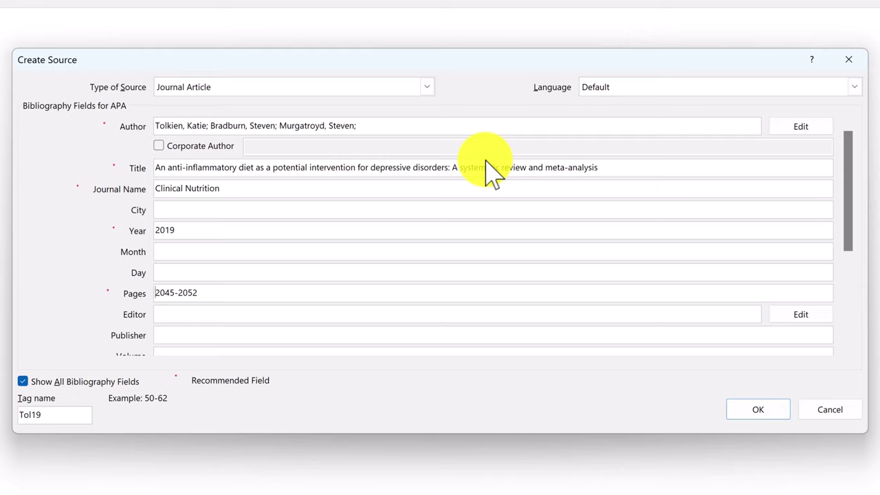
left_click(758, 409)
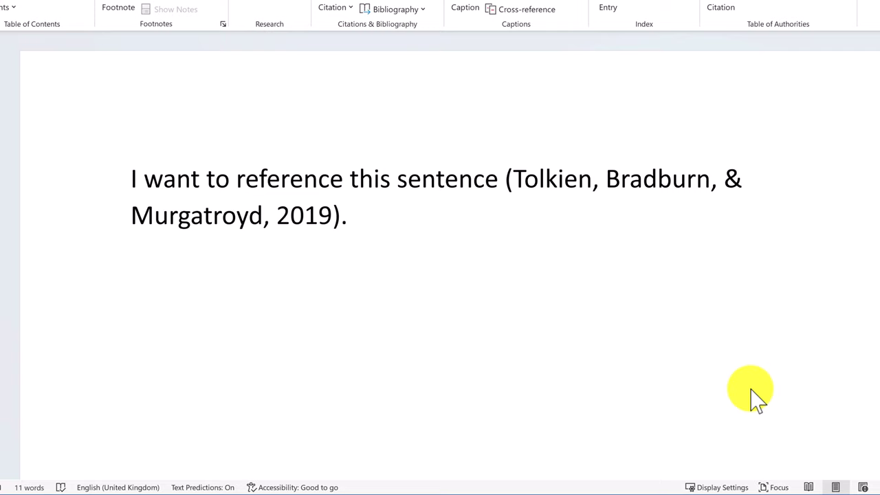
Review the 2019 citation's source unchanged, then bring up its Edit Citation page and suppression settings
left_click(563, 186)
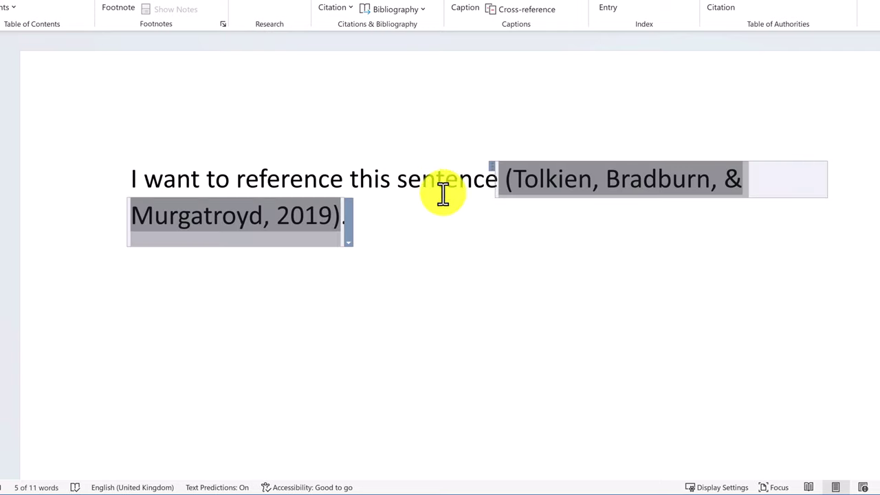
right_click(353, 242)
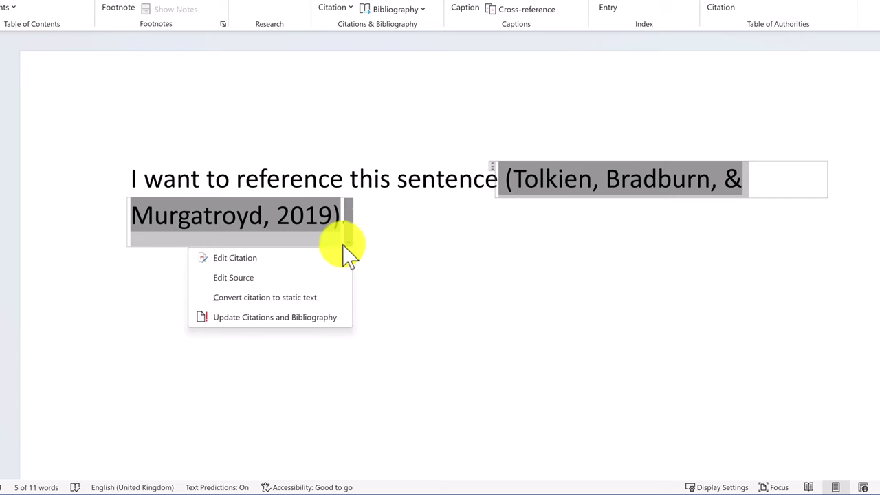
left_click(320, 278)
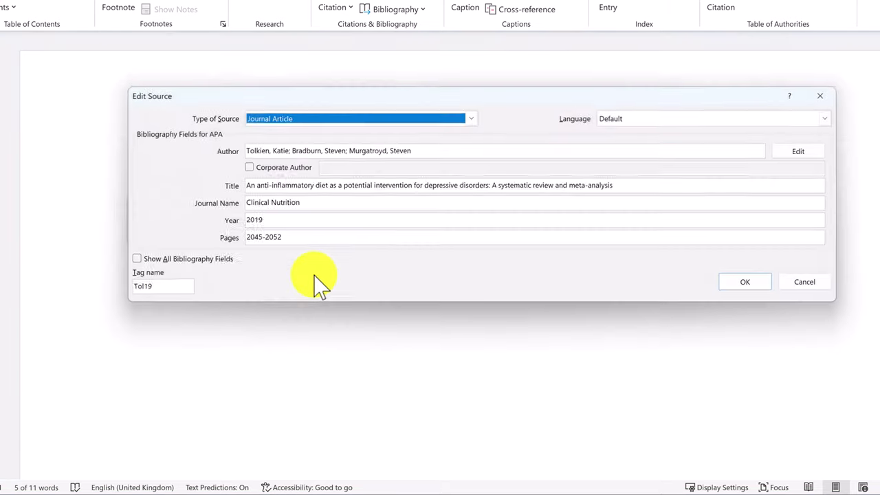
left_click(744, 288)
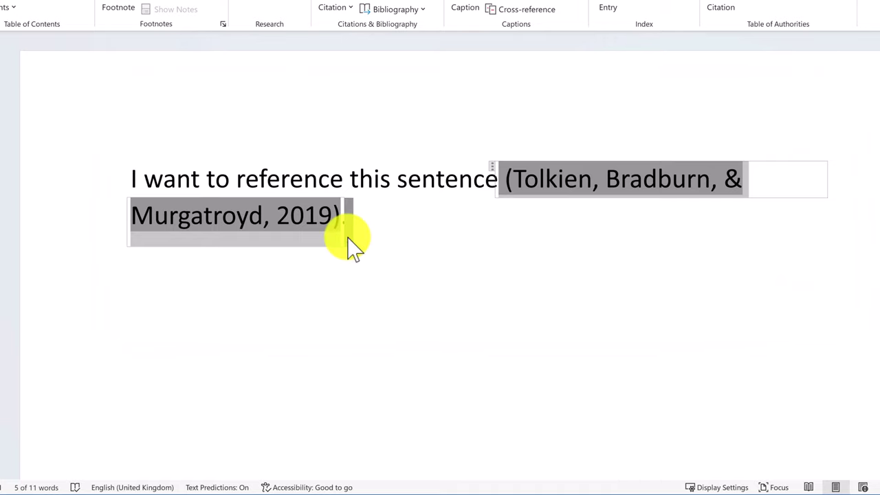
right_click(348, 245)
left_click(327, 258)
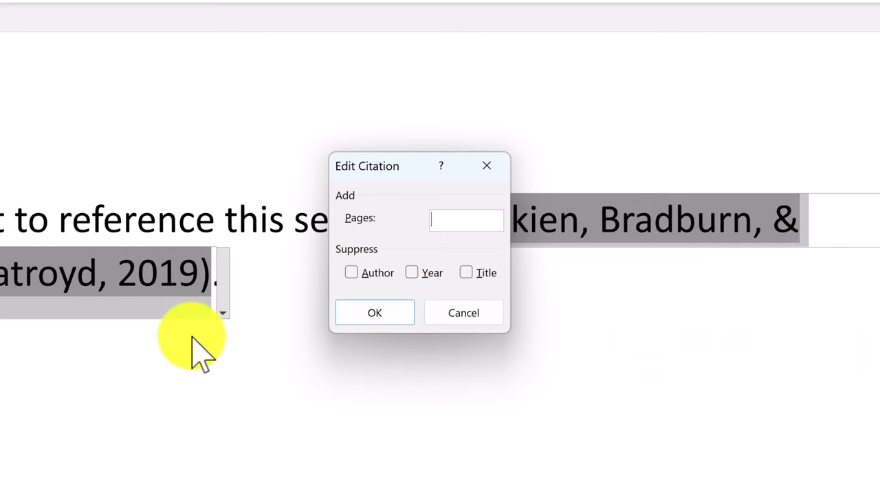
Close Edit Citation unchanged, return the cursor to the sentence, and list the saved sources for citing
left_click(369, 314)
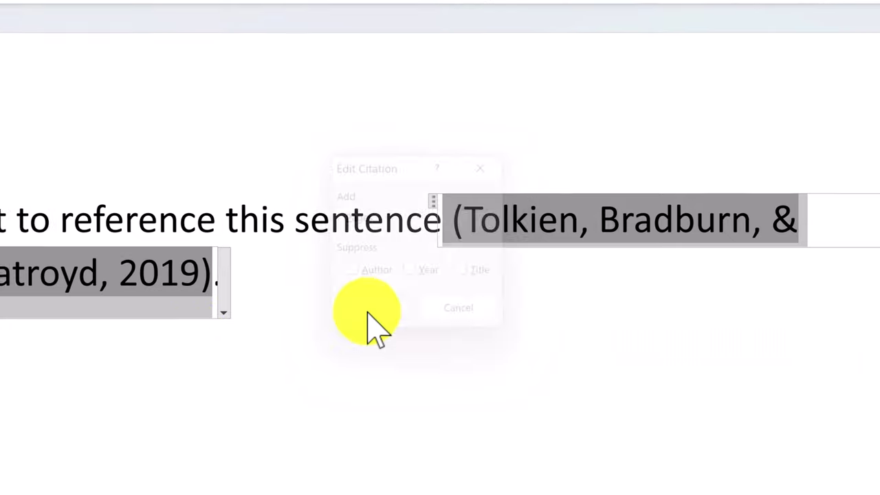
left_click(392, 293)
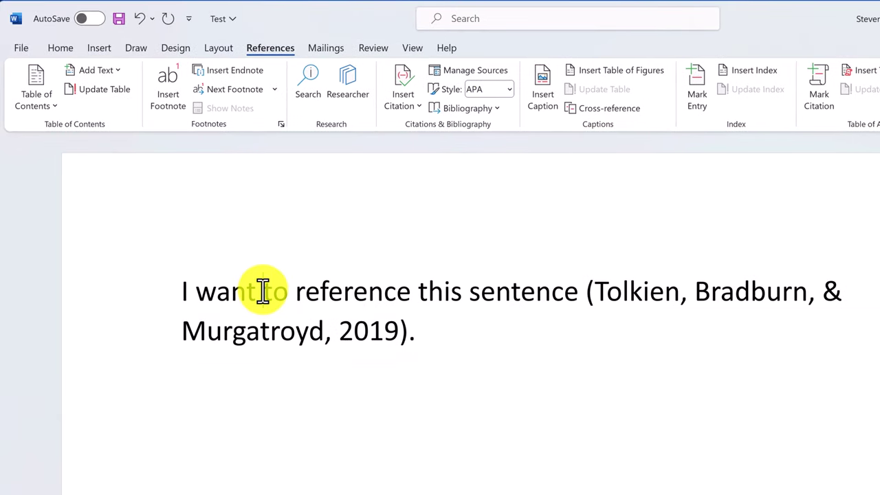
left_click(262, 291)
left_click(412, 106)
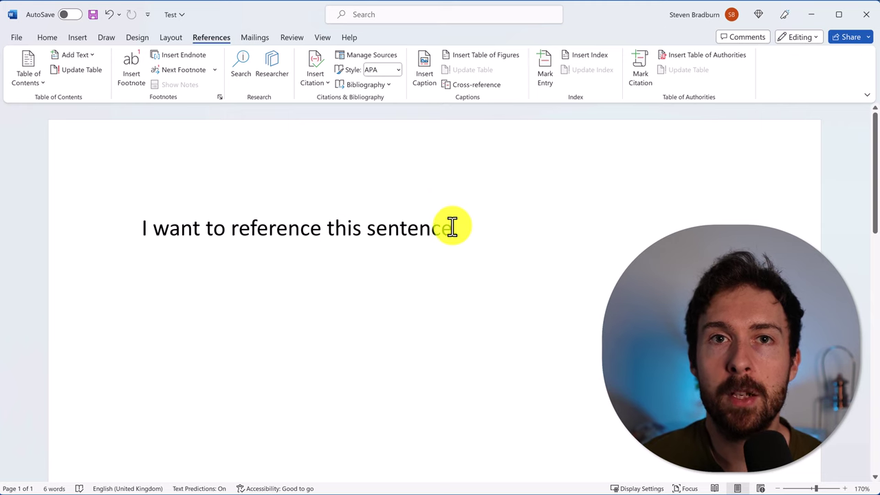
Insert a Placeholder1 citation in the sentence, then select it and bring up its options for removal
left_click(314, 66)
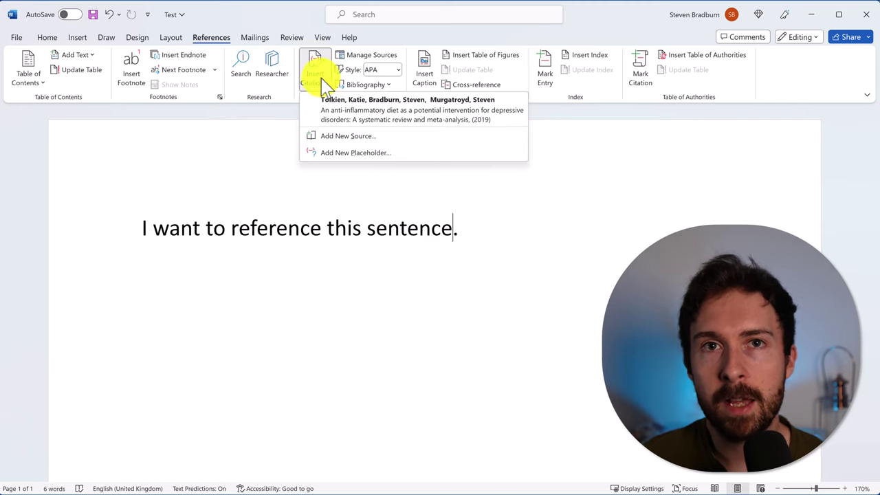
left_click(359, 152)
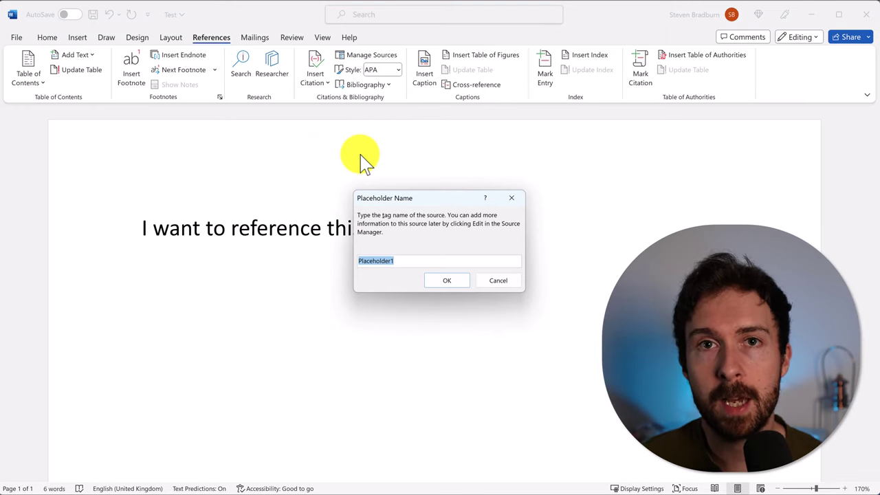
left_click(440, 283)
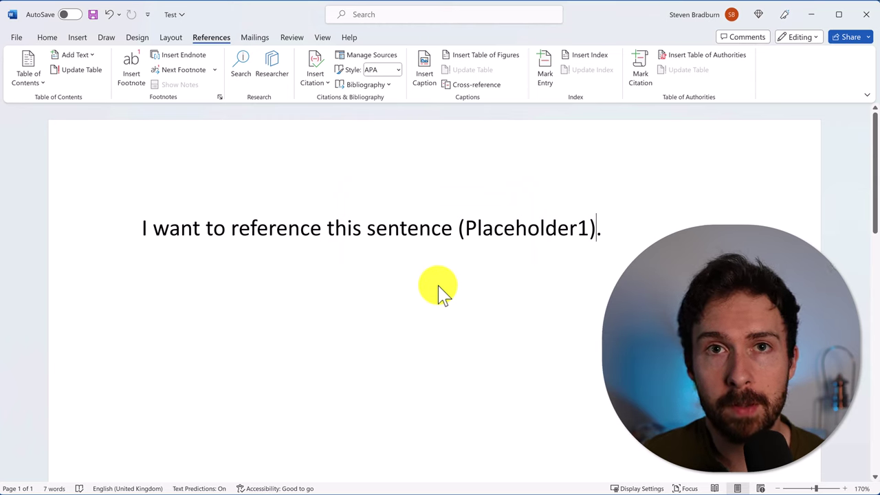
left_click(583, 227)
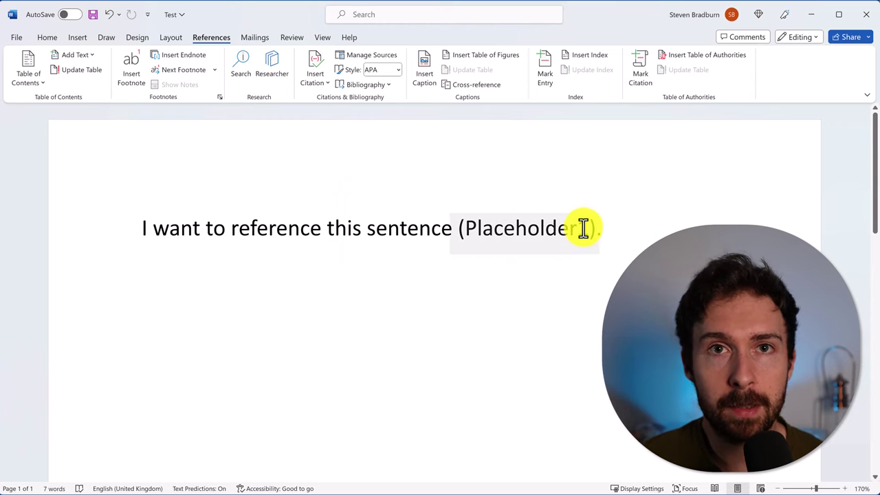
left_click(602, 249)
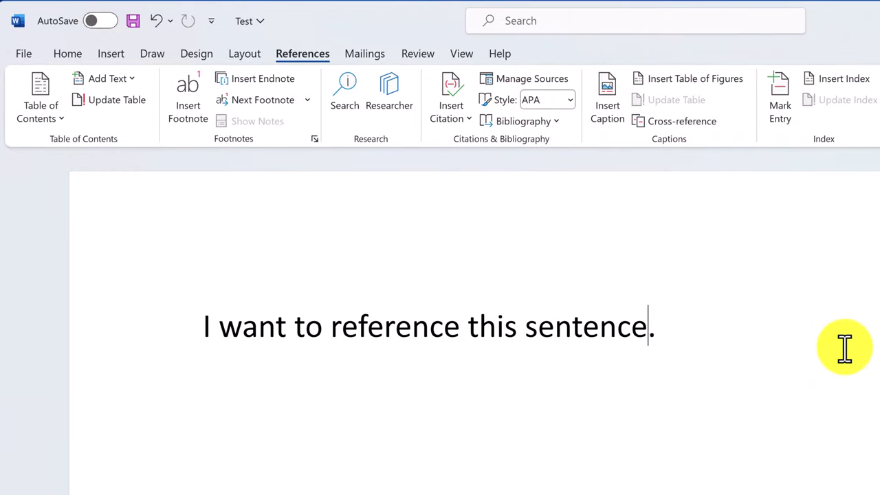
In Manage Sources, copy the neuroinflammation article to the Current List and preview it
left_click(542, 81)
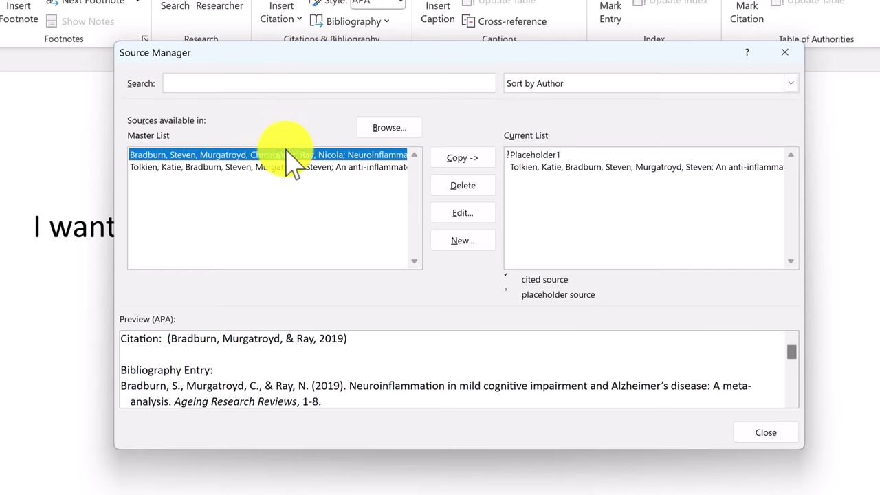
left_click(461, 159)
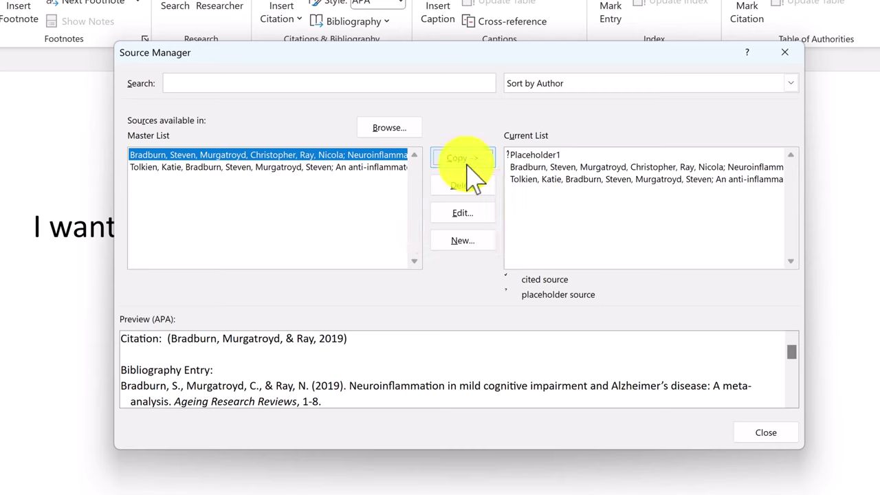
left_click(537, 167)
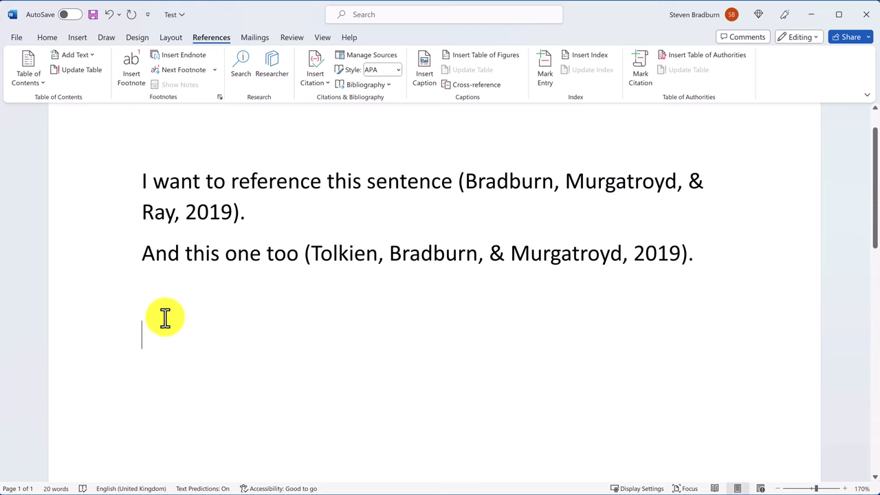
Insert the built-in Bibliography listing both 2019 journal sources below the sentences
left_click(366, 85)
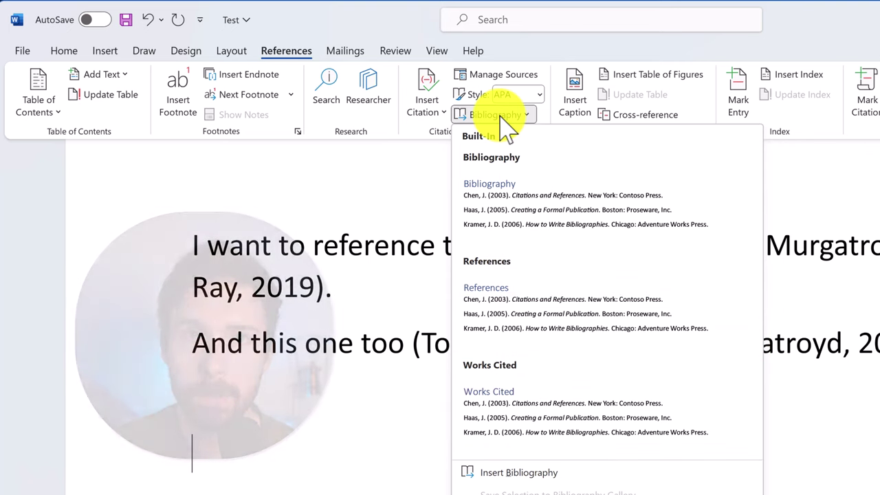
left_click(520, 202)
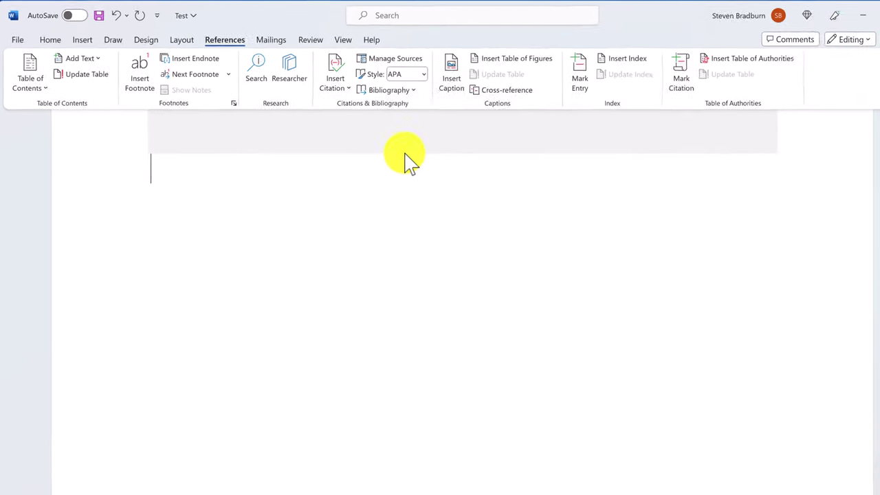
scroll(382, 149, "up", 5)
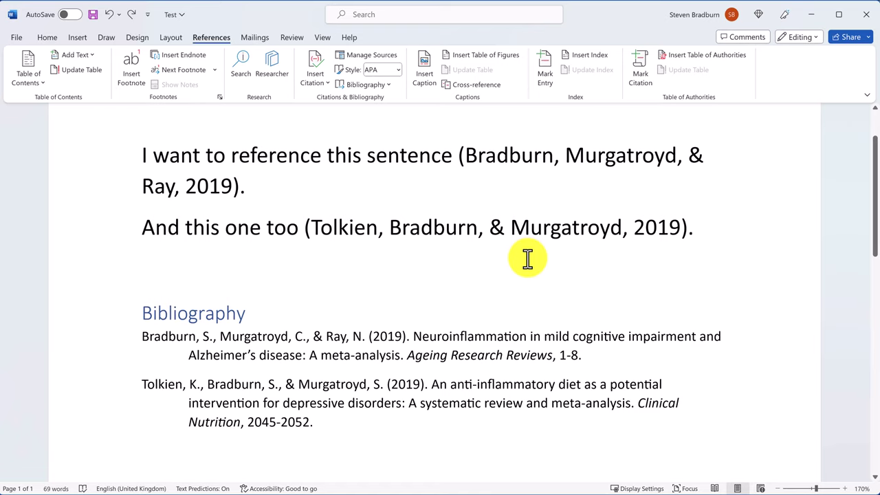
Add the middle name 'Lee' to the neuroinflammation source's first author, then reselect that citation
left_click(604, 157)
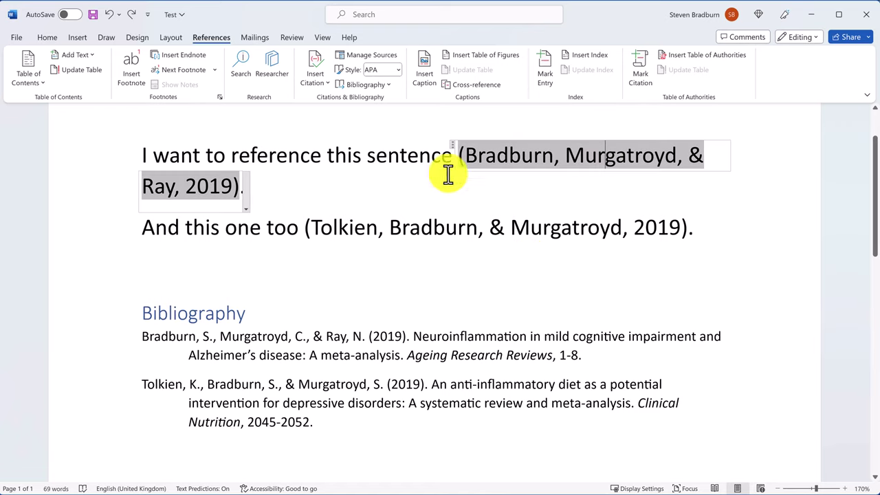
left_click(246, 207)
left_click(229, 239)
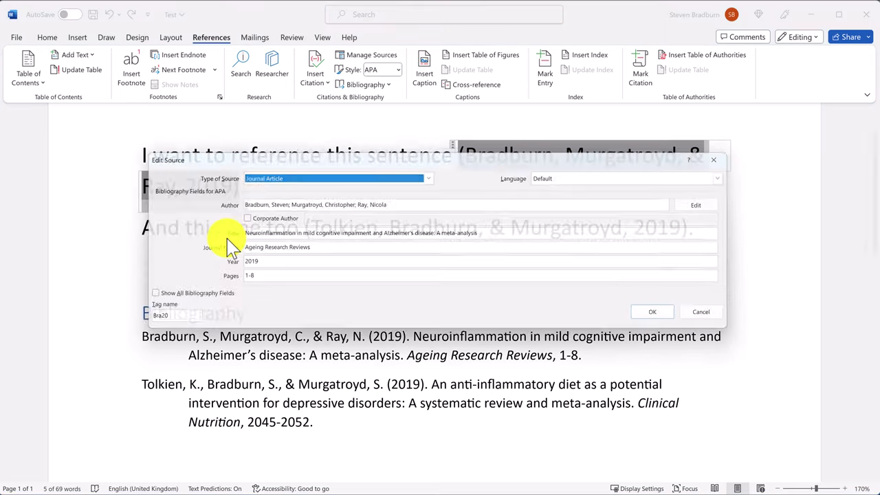
left_click(284, 203)
type("Lee")
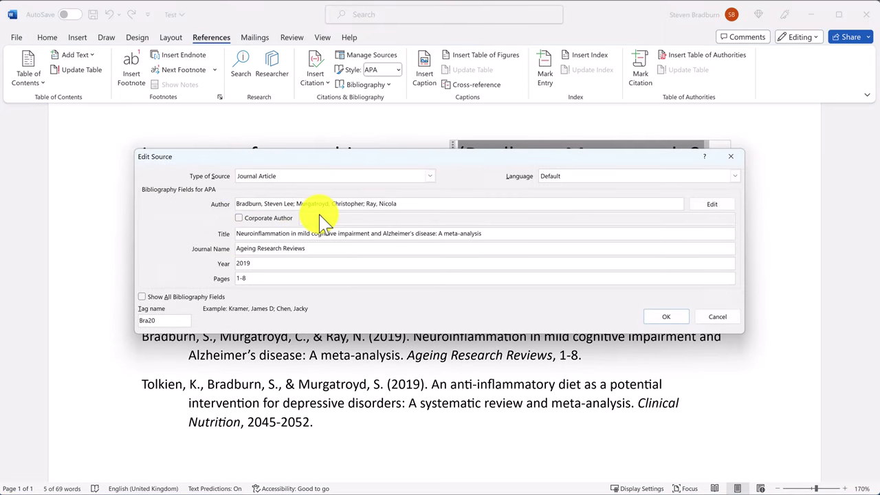
left_click(666, 316)
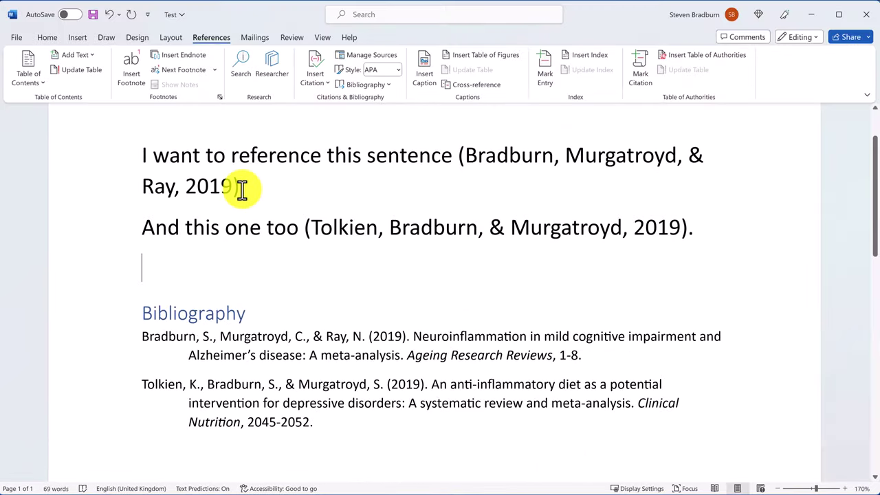
left_click(237, 188)
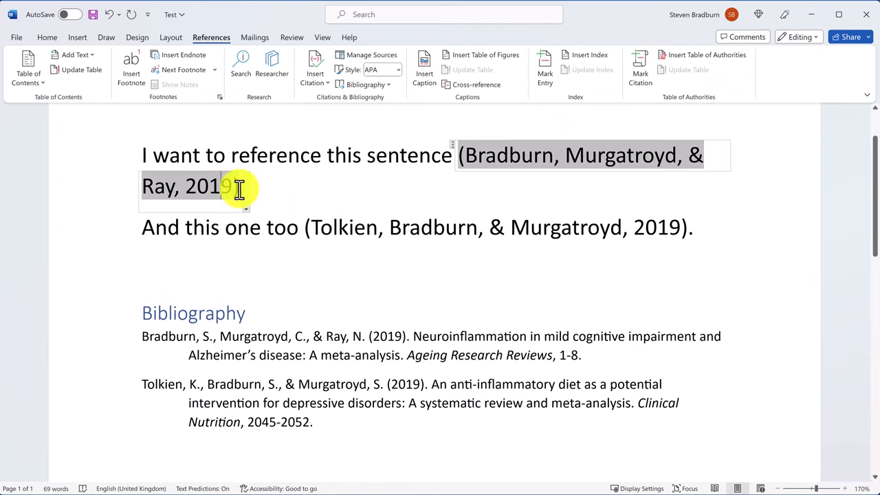
right_click(248, 194)
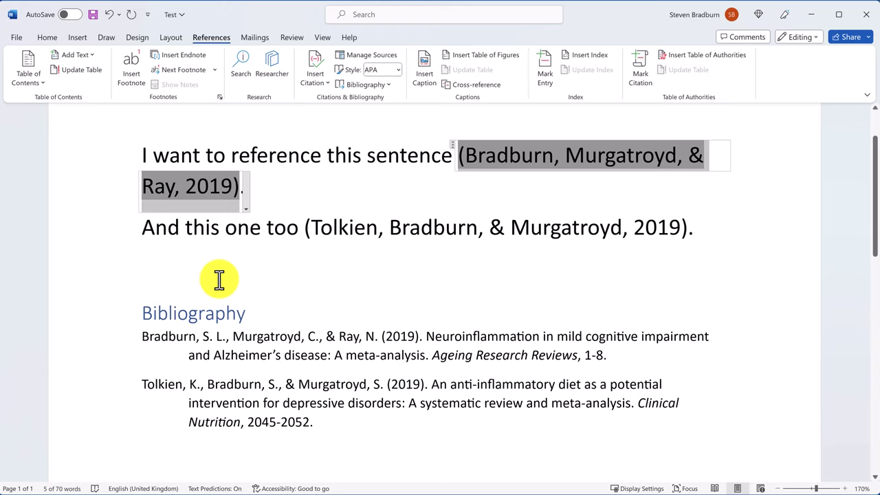
Switch the document's citation style from APA to MLA Seventh Edition
left_click(219, 278)
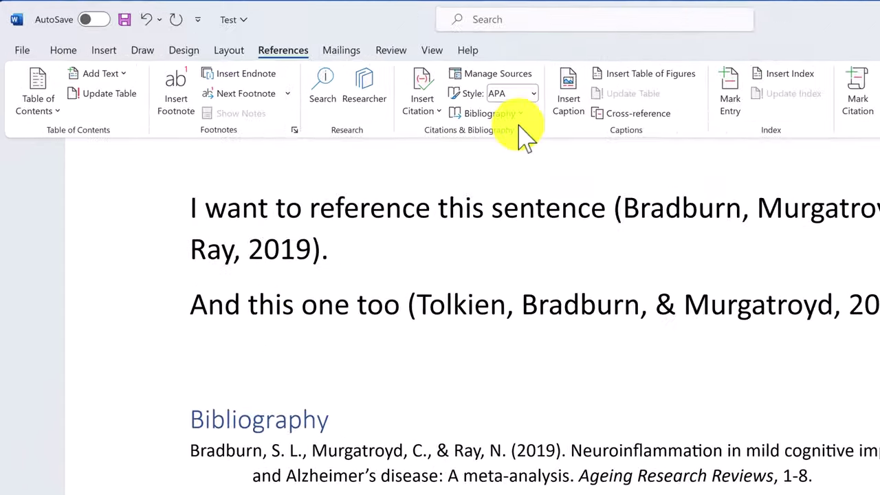
left_click(668, 119)
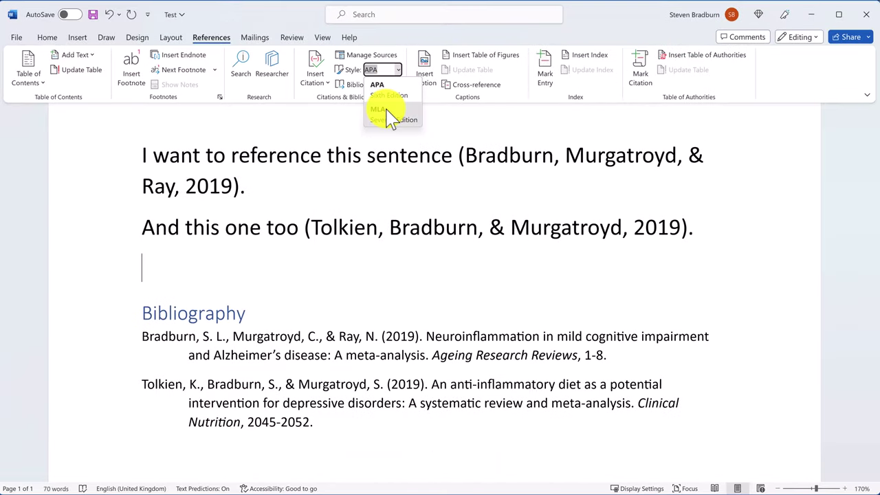
left_click(387, 112)
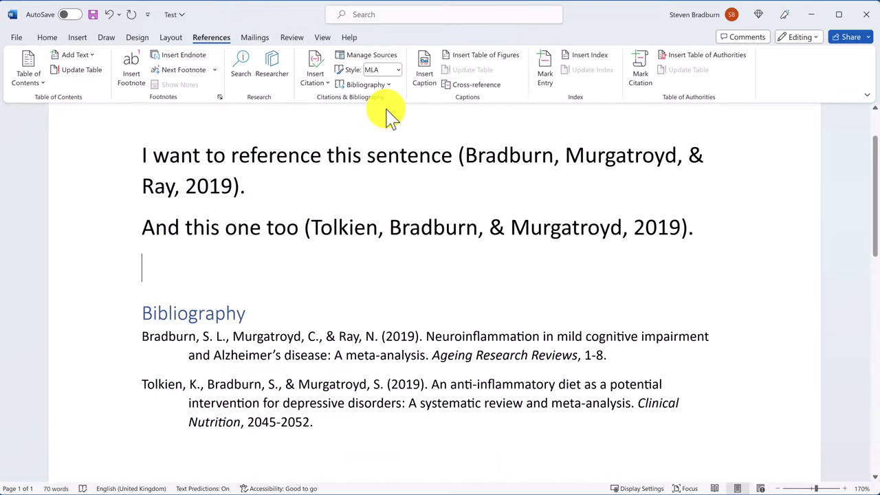